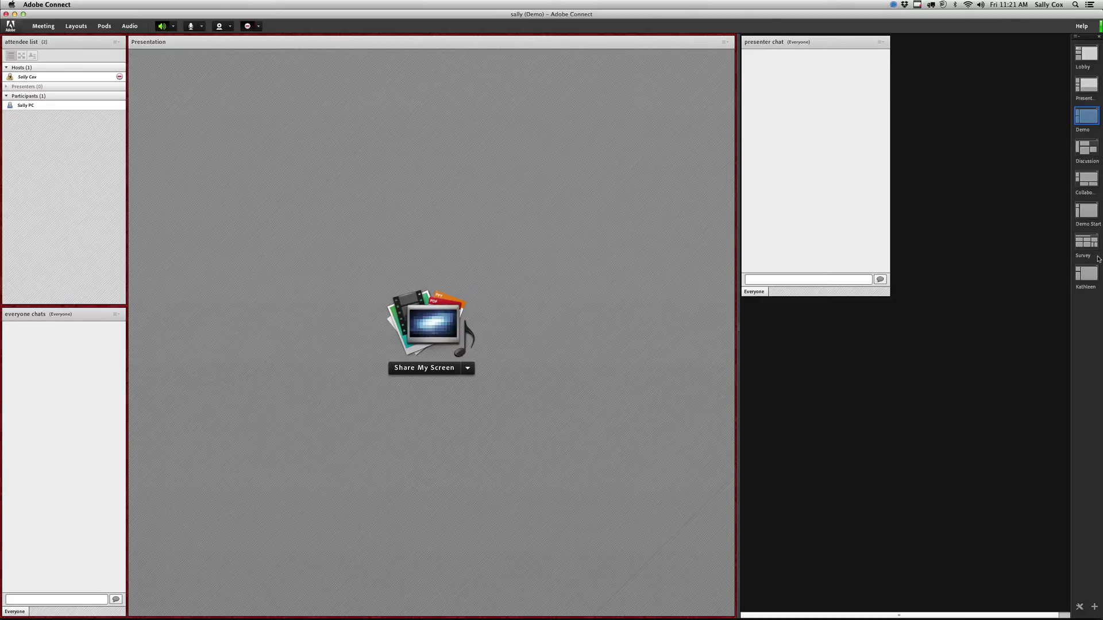
Step: Switch to the Lobby layout showing the Creative Cloud User Group of San Jose welcome slide
mouse_move(1082, 215)
Step: Switch to the Lobby layout, stop the screen share, and select a participant in the attendee list
left_click(1086, 54)
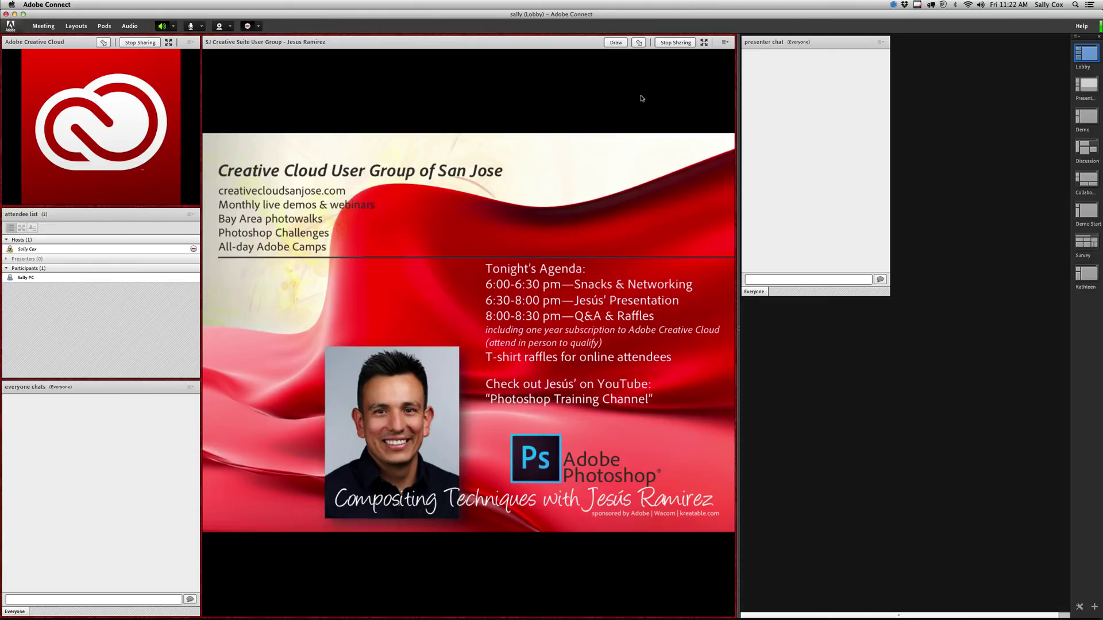
left_click(671, 44)
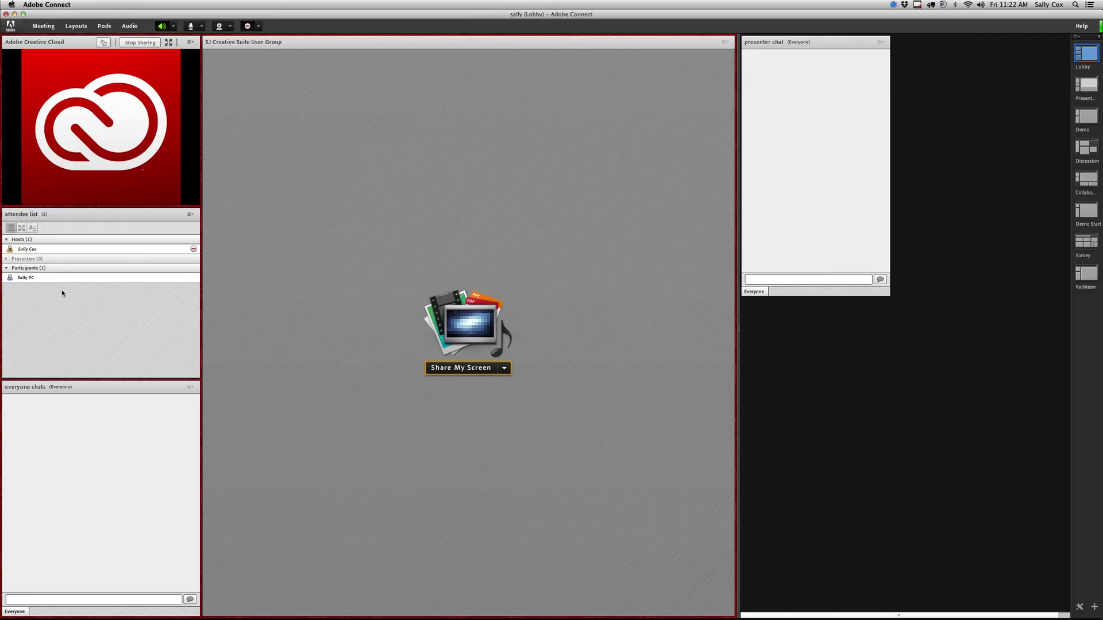
left_click(72, 278)
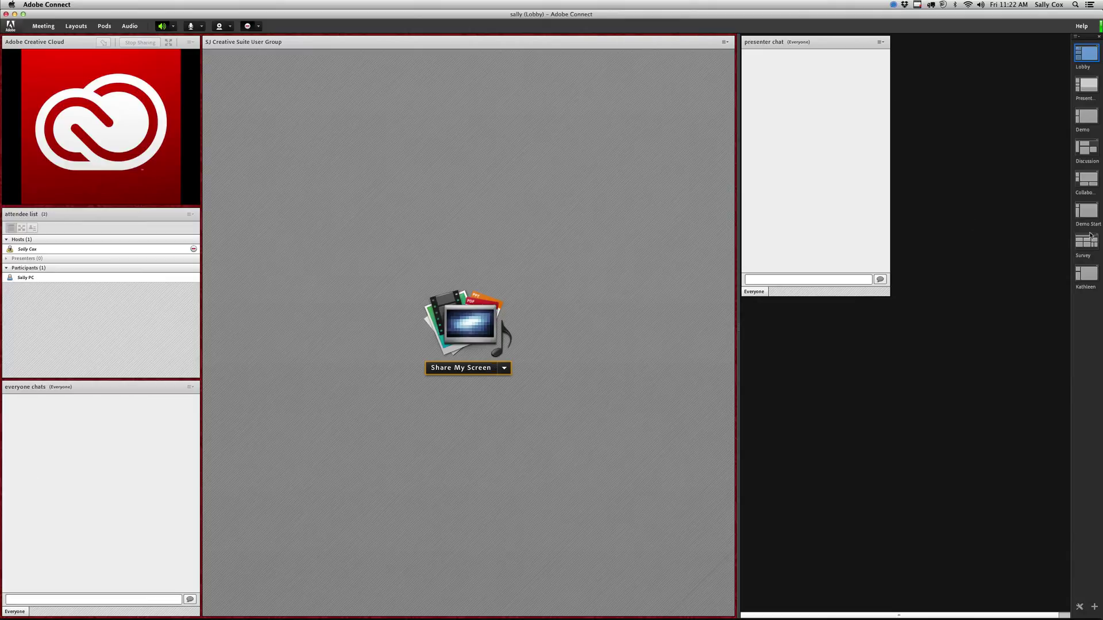
Step: Switch the room to the Demo layout, then on to the Survey layout with its feedback polls
left_click(1090, 118)
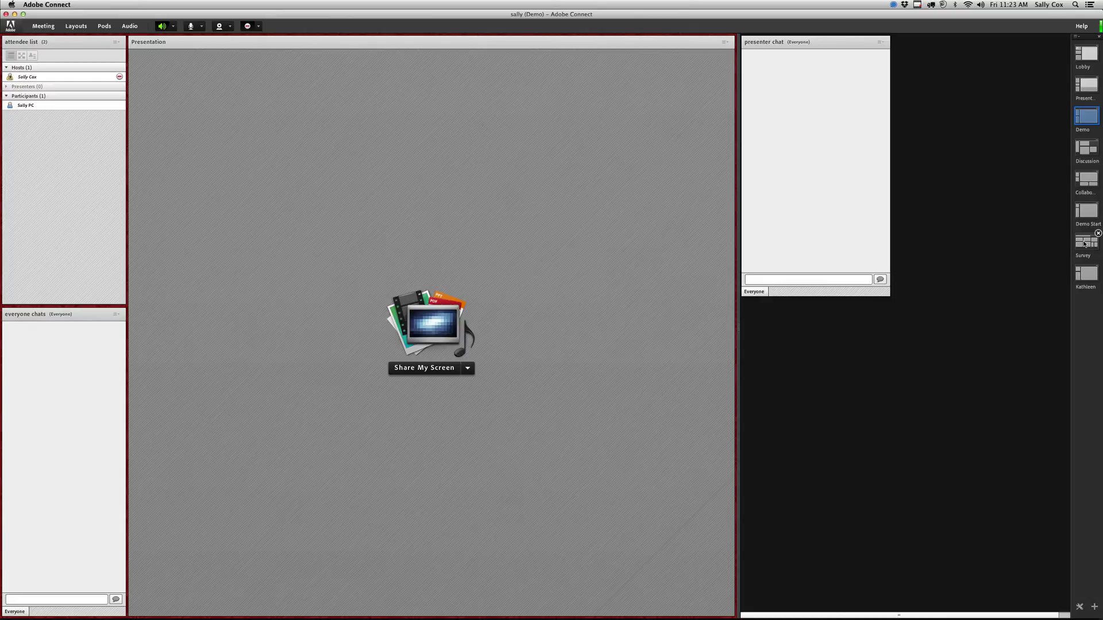
left_click(1084, 243)
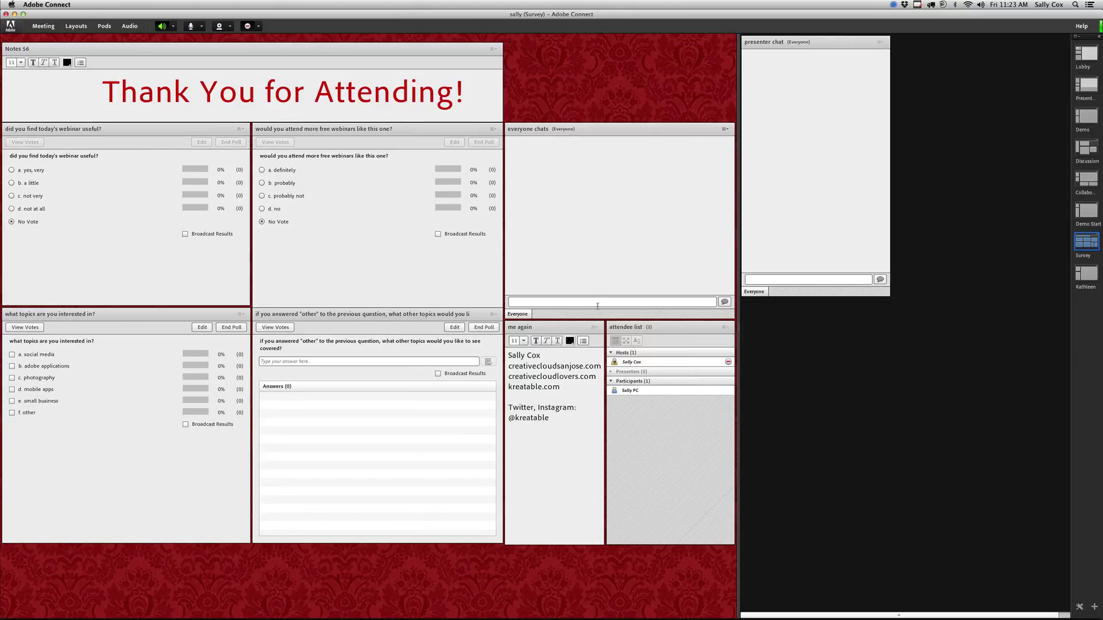
Step: Move the host from the Hosts group down into Participants in the Attendee List
left_click(632, 390)
left_click(645, 363)
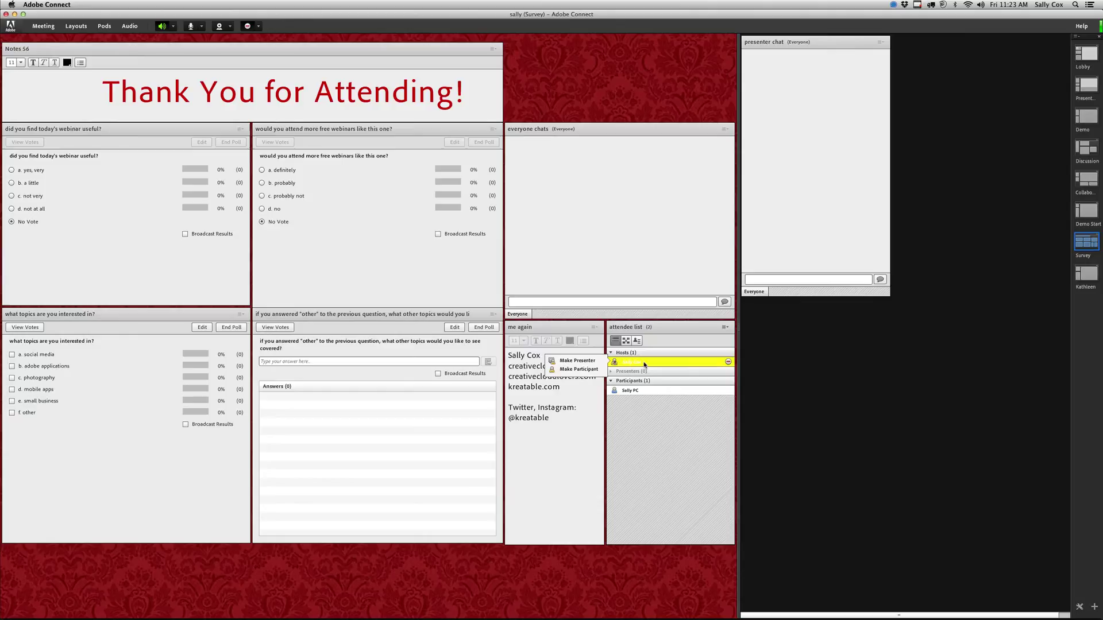
left_click_drag(645, 363, 645, 391)
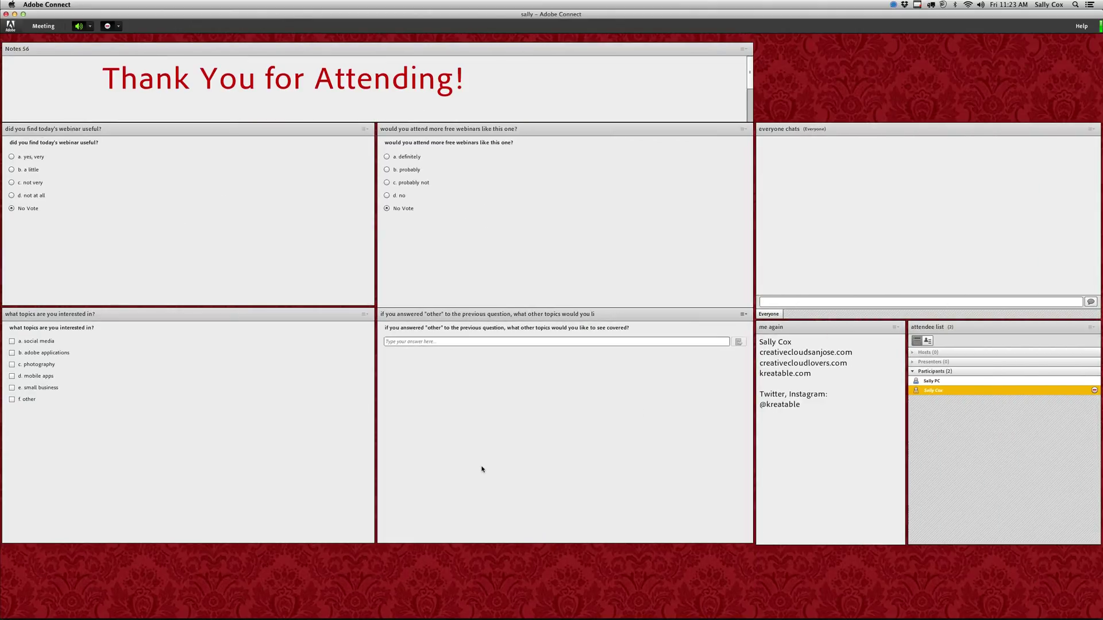
Step: Vote 'yes, very' and 'definitely', and tick the social media, photography and small business topics
left_click(11, 157)
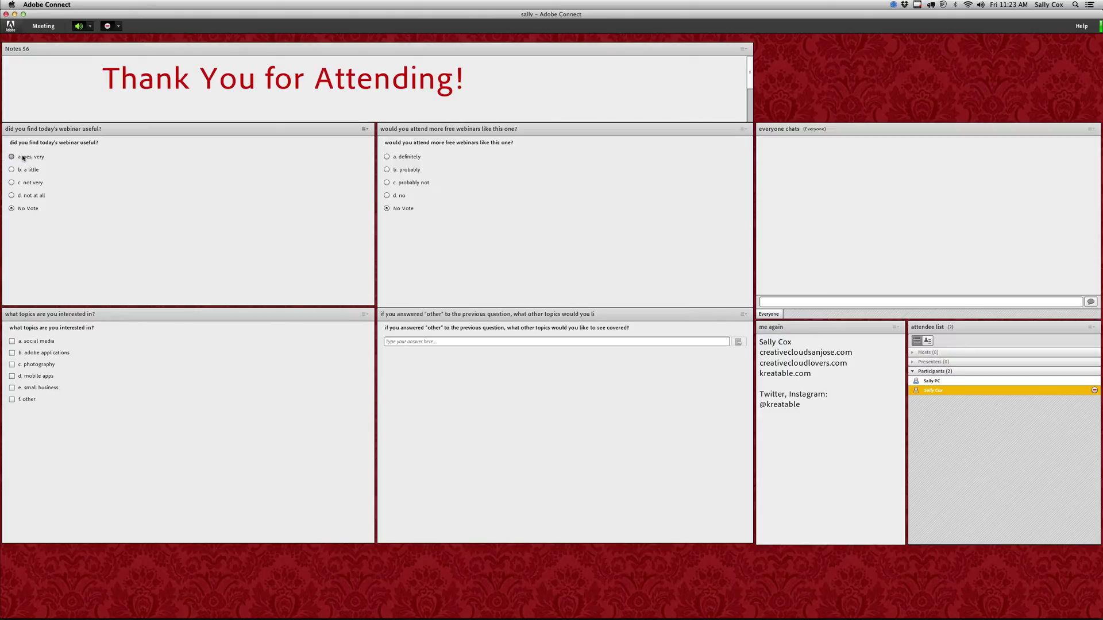
left_click(388, 157)
left_click(11, 341)
left_click(12, 364)
left_click(12, 388)
Step: Move yourself back into Hosts and turn on Broadcast Results for all three polls
left_click(970, 371)
left_click_drag(969, 372, 970, 353)
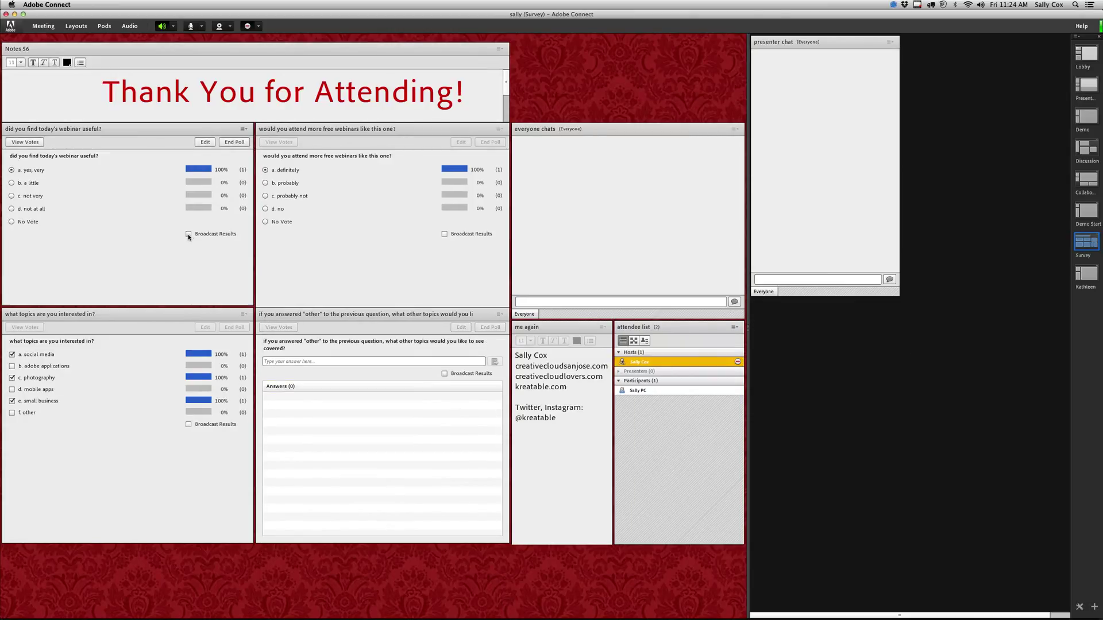
left_click(189, 234)
left_click(444, 234)
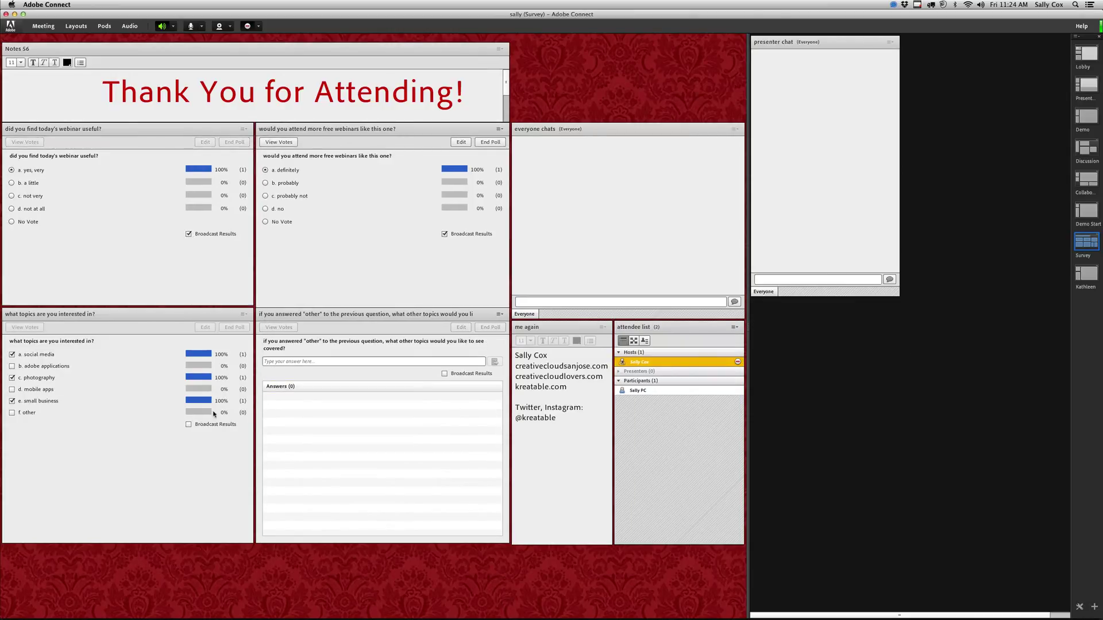
left_click(188, 425)
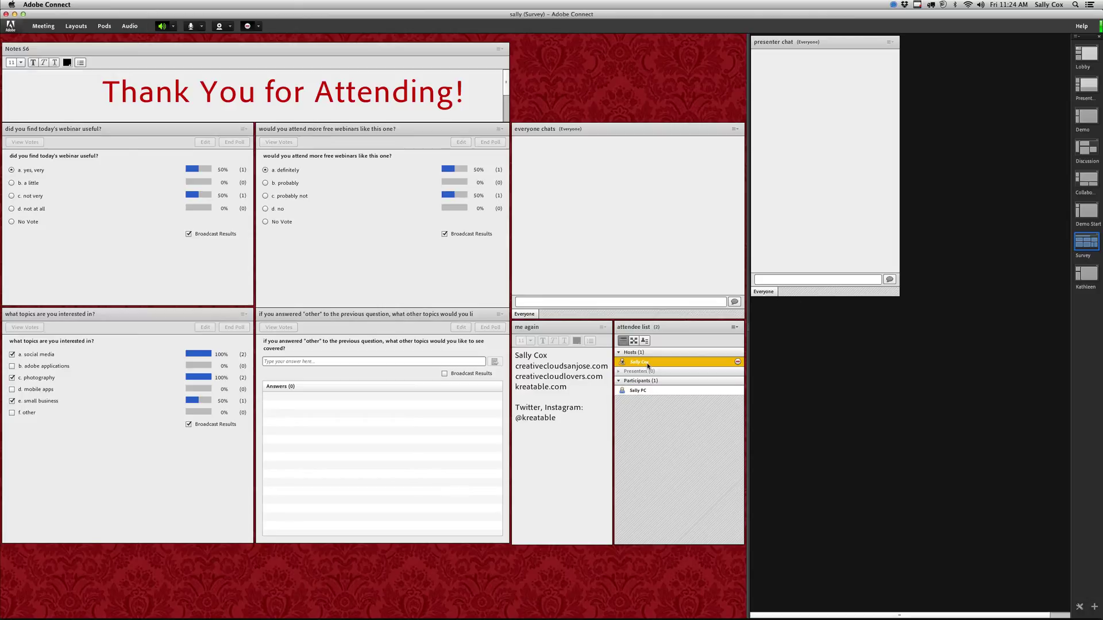
Step: Move the host down into Participants again, then move your own entry back up
mouse_move(647, 366)
left_click_drag(647, 365, 652, 393)
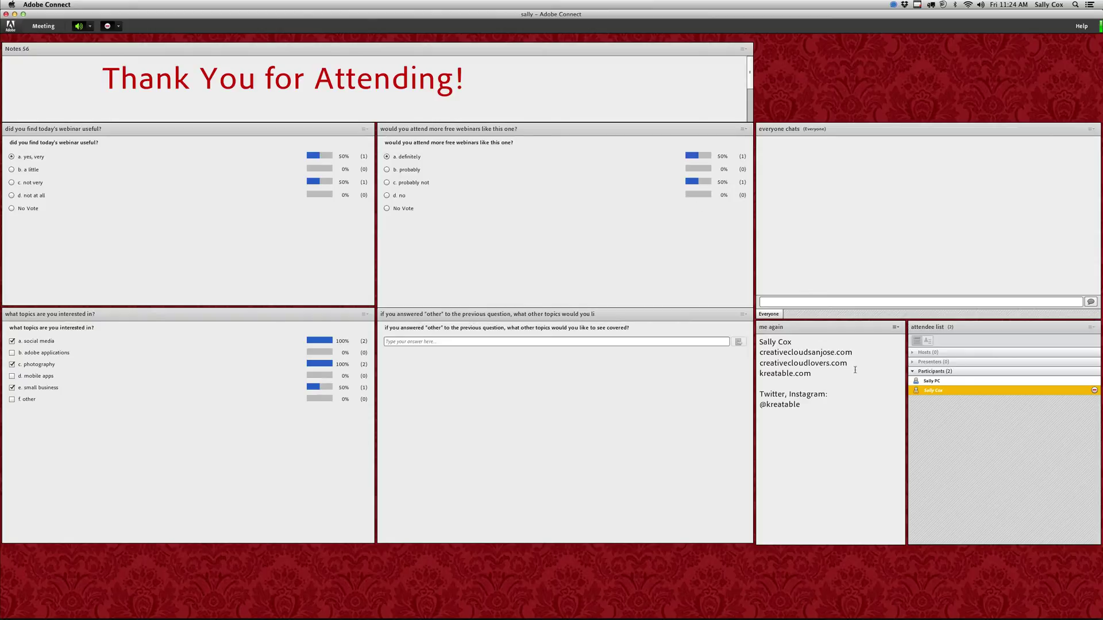
left_click_drag(942, 391, 946, 354)
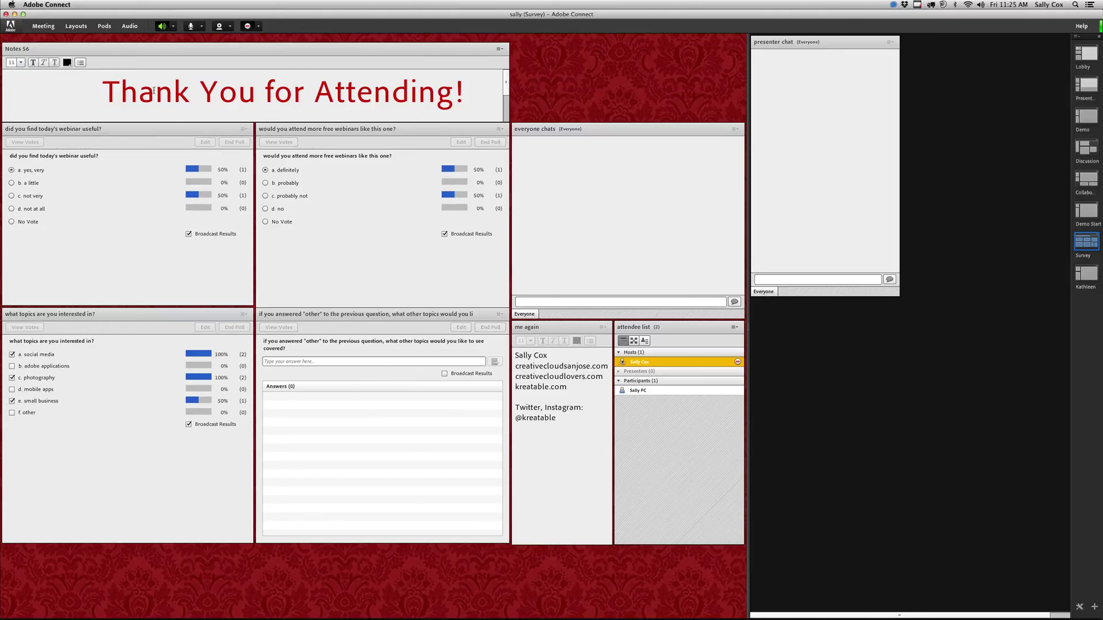
Step: Switch to the Kathleen layout with the Live Screen Share and Let's Chat pods
left_click_drag(153, 90, 208, 91)
left_click(208, 91)
left_click(1086, 274)
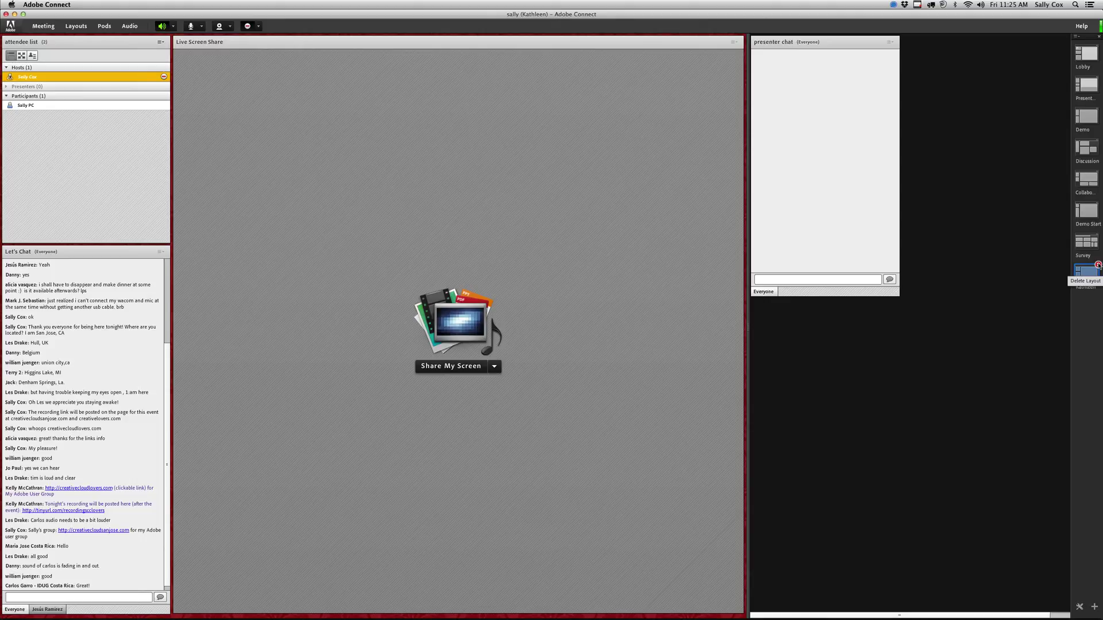
Step: Delete the old Kathleen layout through Manage Layouts, leaving seven layouts ending with Survey
left_click(79, 27)
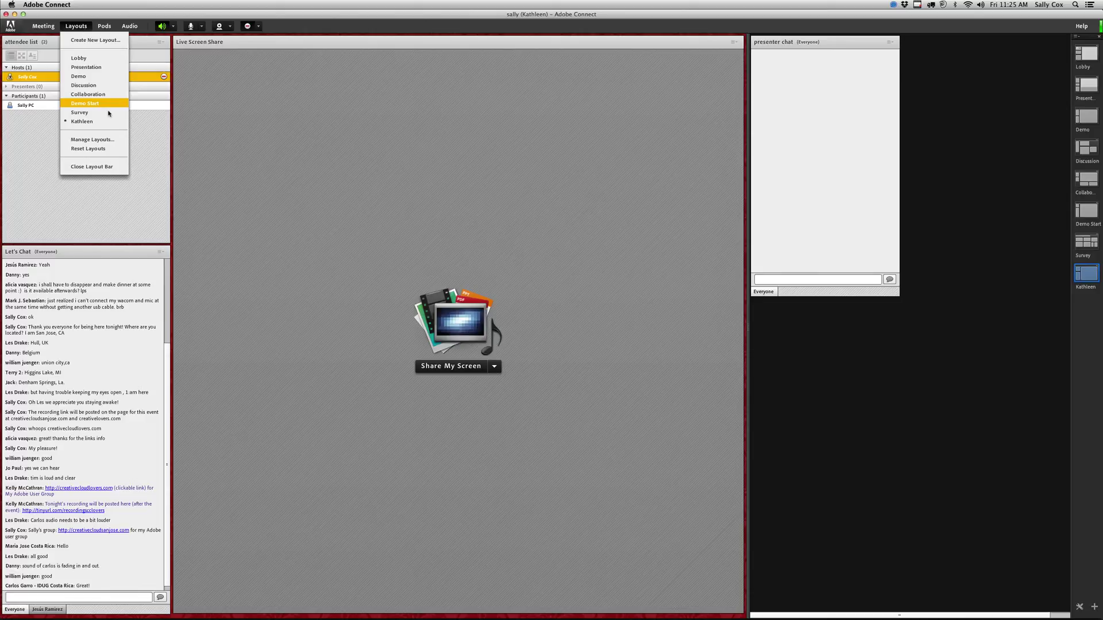
left_click(104, 141)
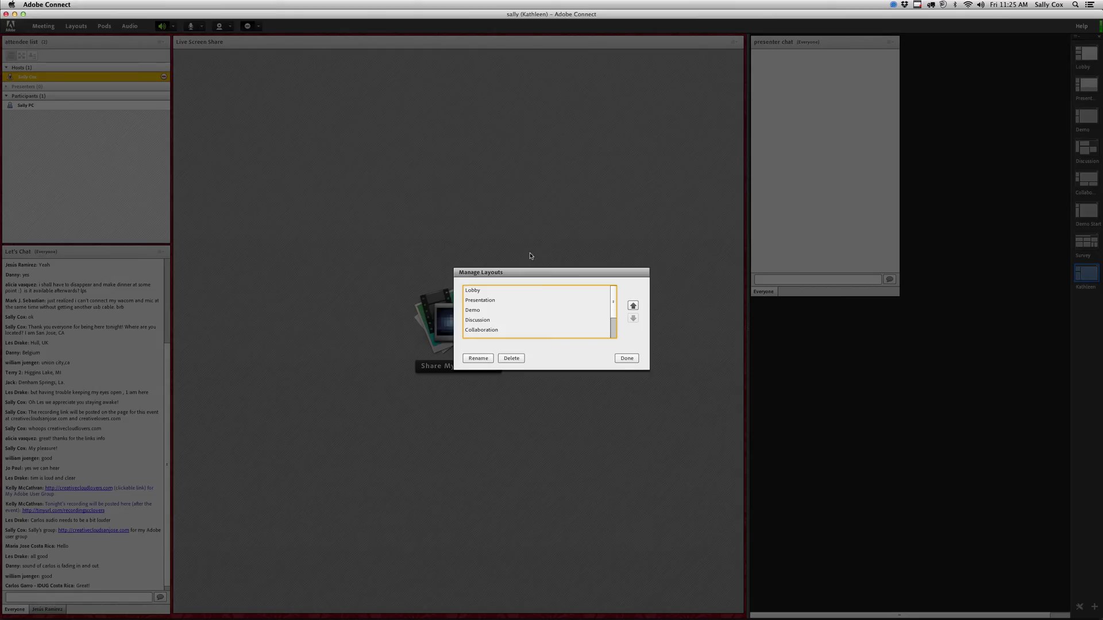
left_click(531, 313)
scroll(613, 329, "down", 3)
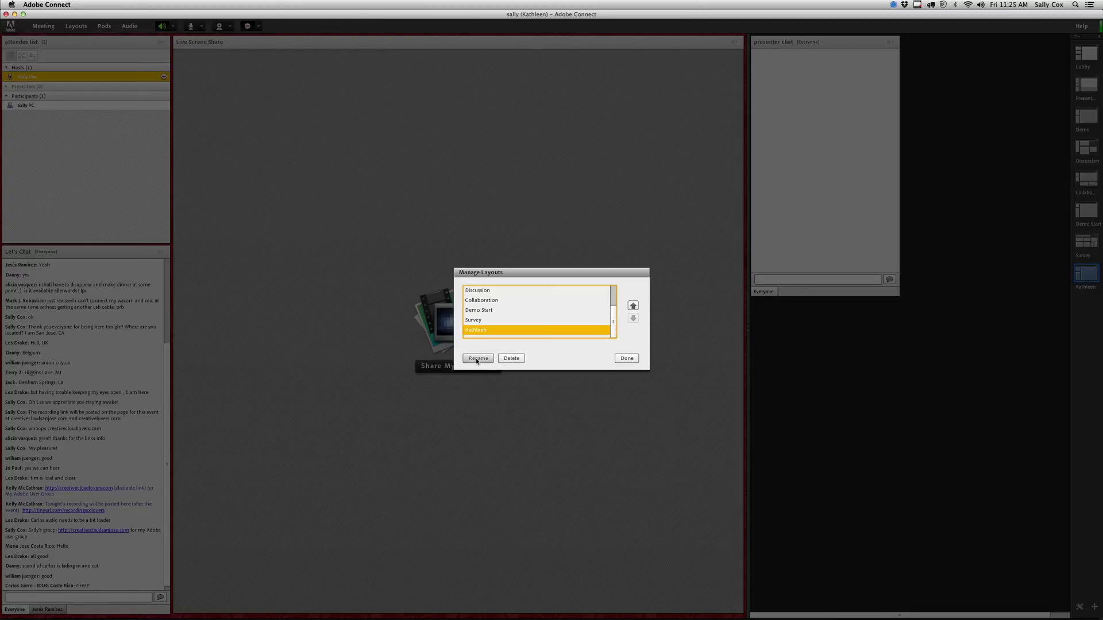
left_click(516, 359)
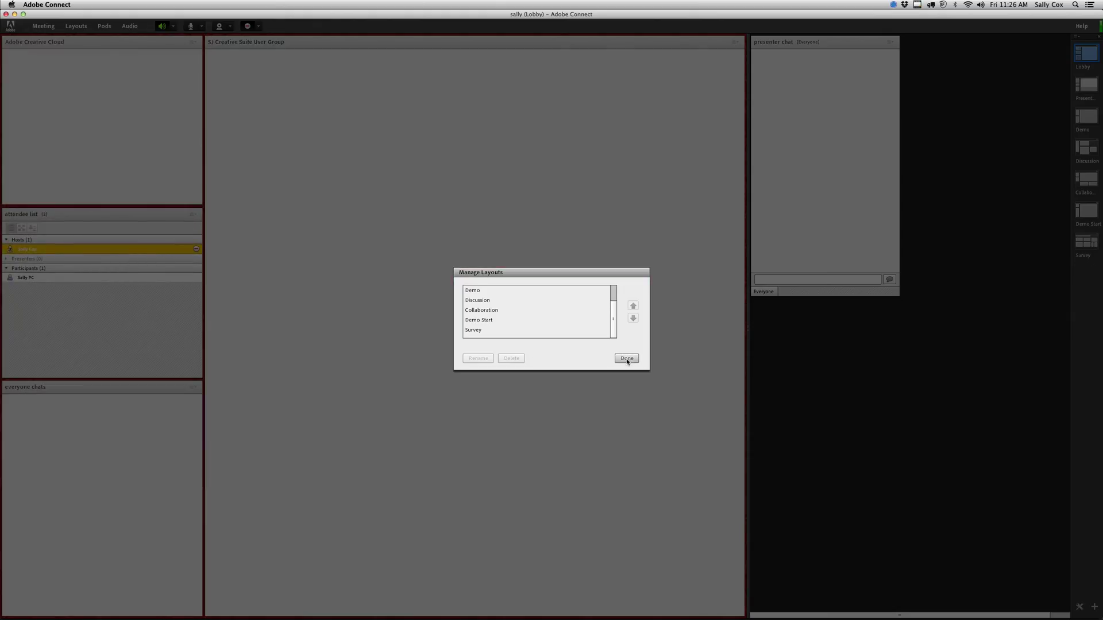
left_click(627, 359)
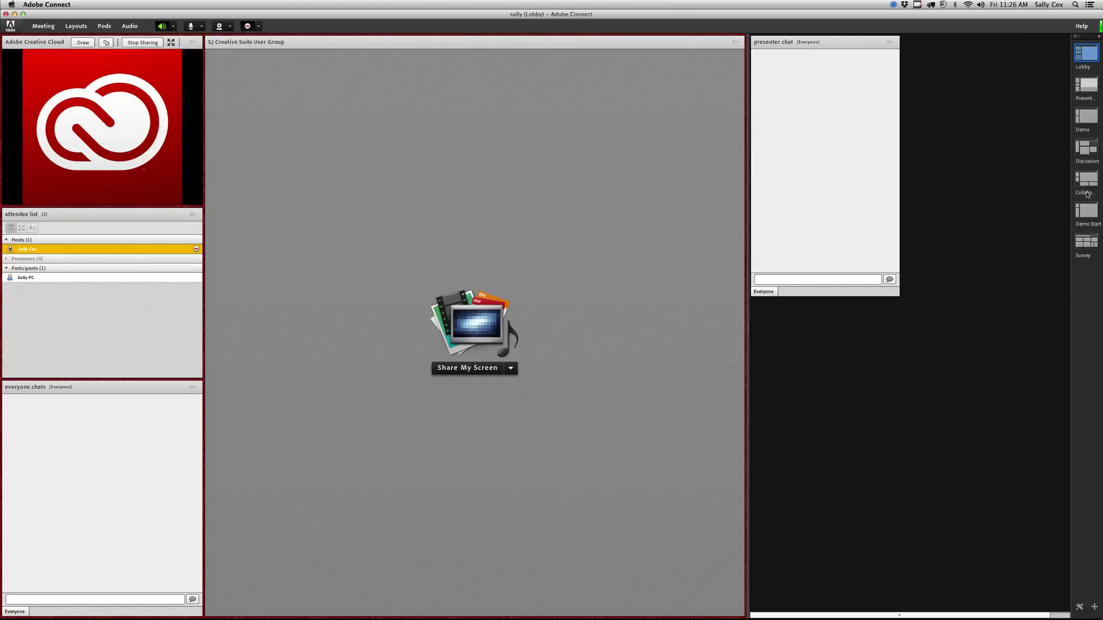
Step: Create a new blank layout named Demo2 and switch the room to it
left_click(1094, 606)
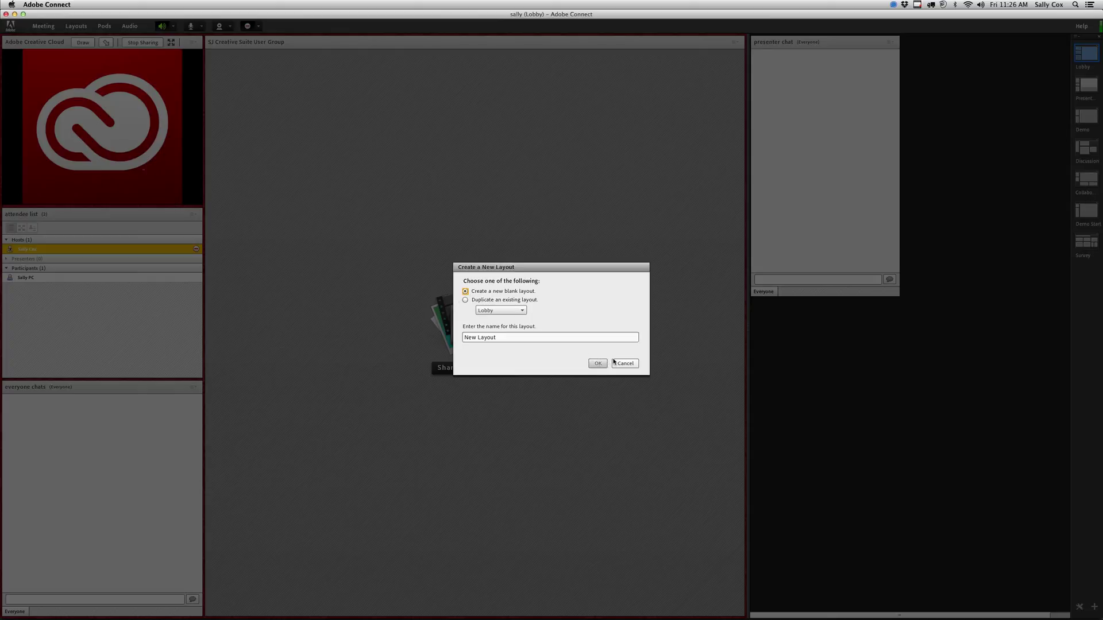
left_click_drag(505, 338, 423, 336)
type("Demo2")
left_click(597, 363)
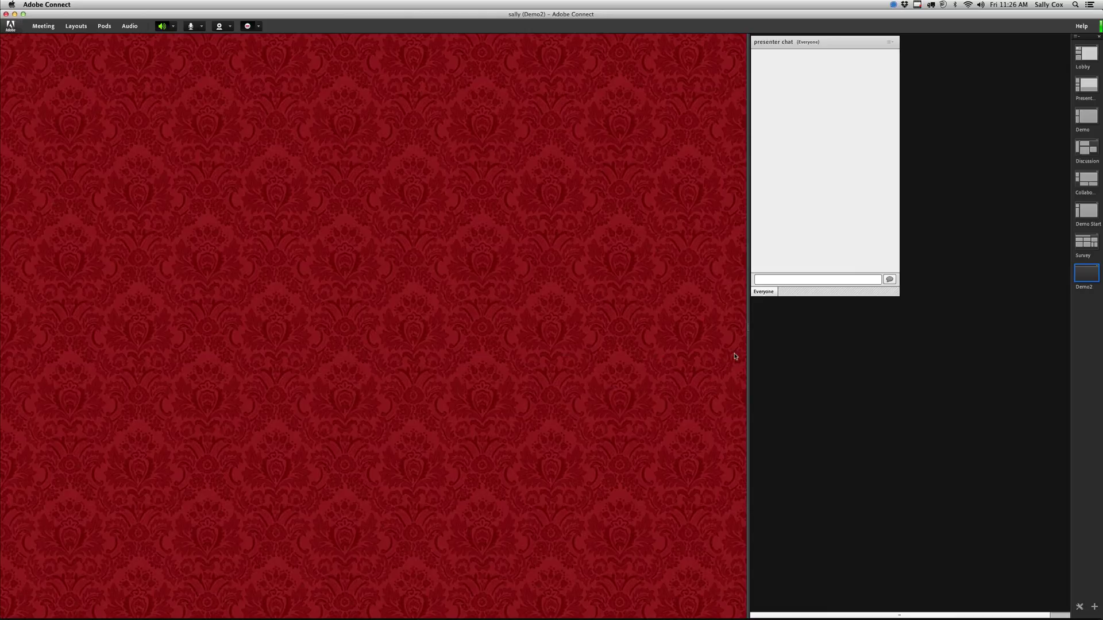
Step: Turn off the Presenter Only Area and add an attendee list pod to Demo2
left_click(44, 27)
left_click(64, 122)
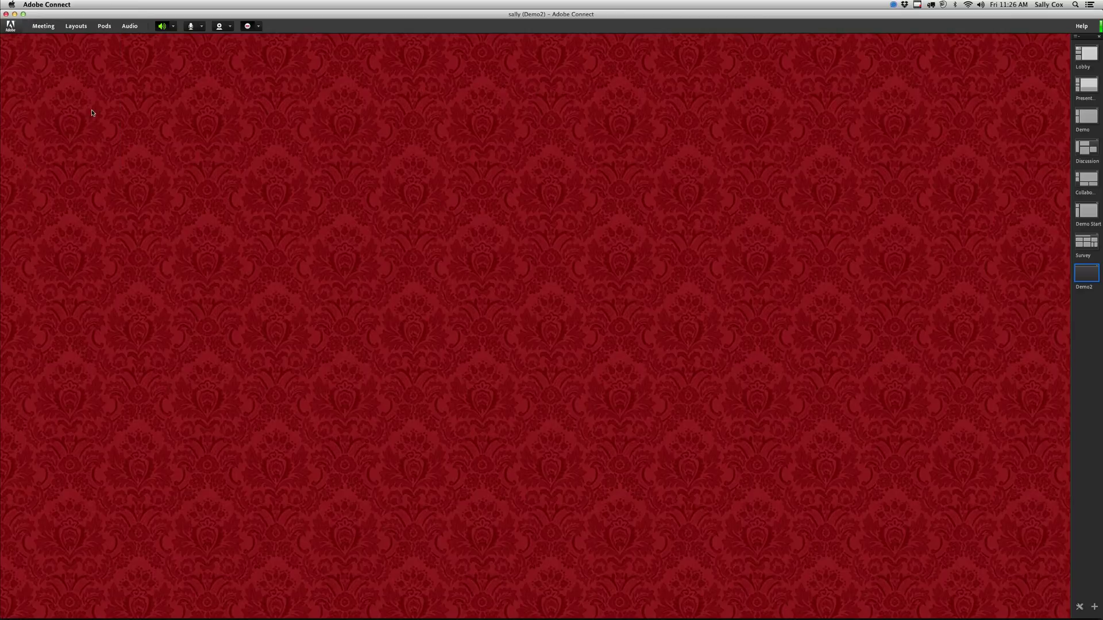
left_click(104, 26)
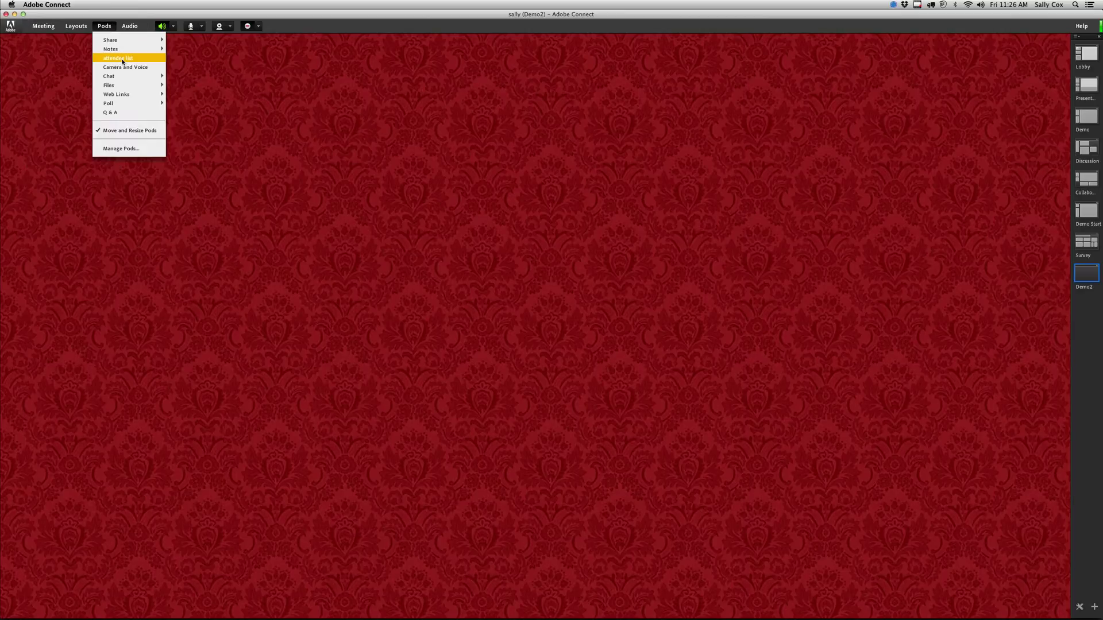
left_click(122, 59)
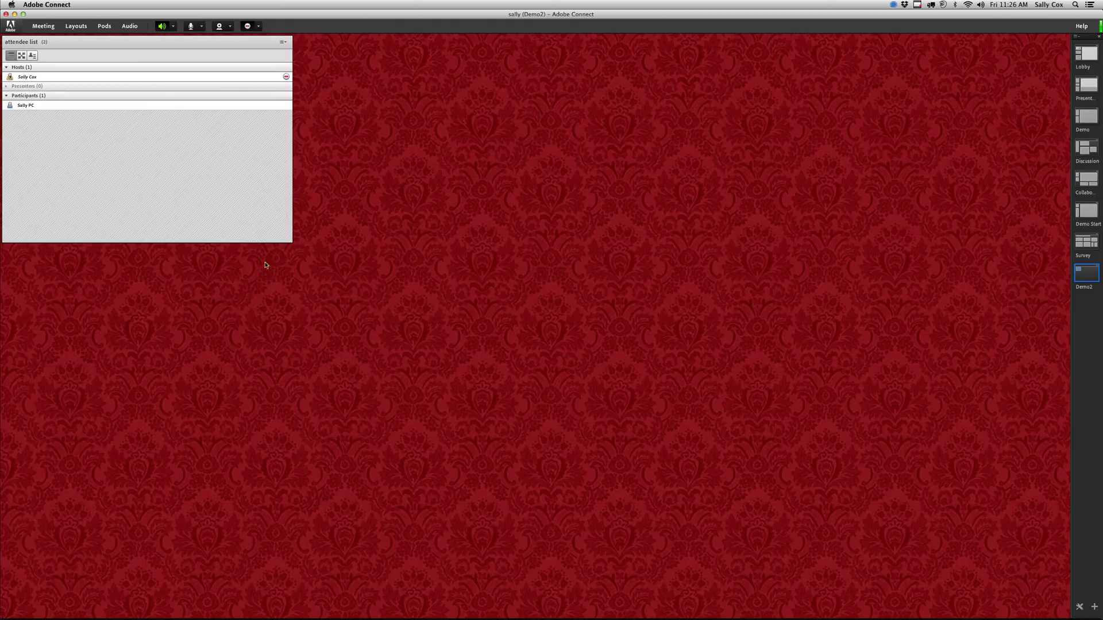
Step: Add an everyone chats pod below the attendee list, narrowed to match its width
left_click(104, 26)
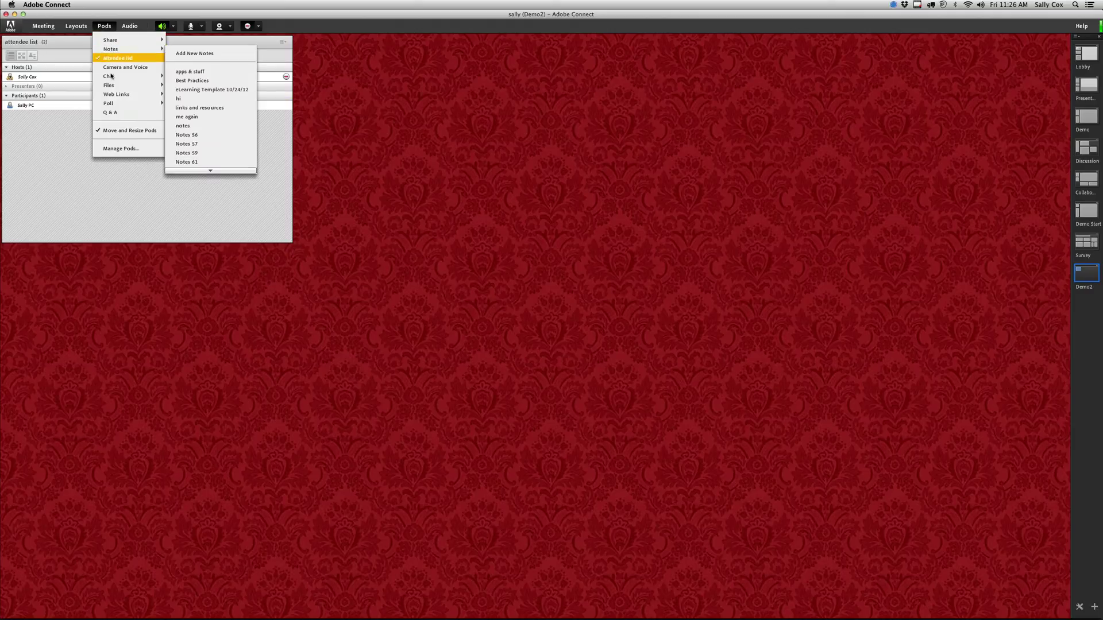
left_click(395, 166)
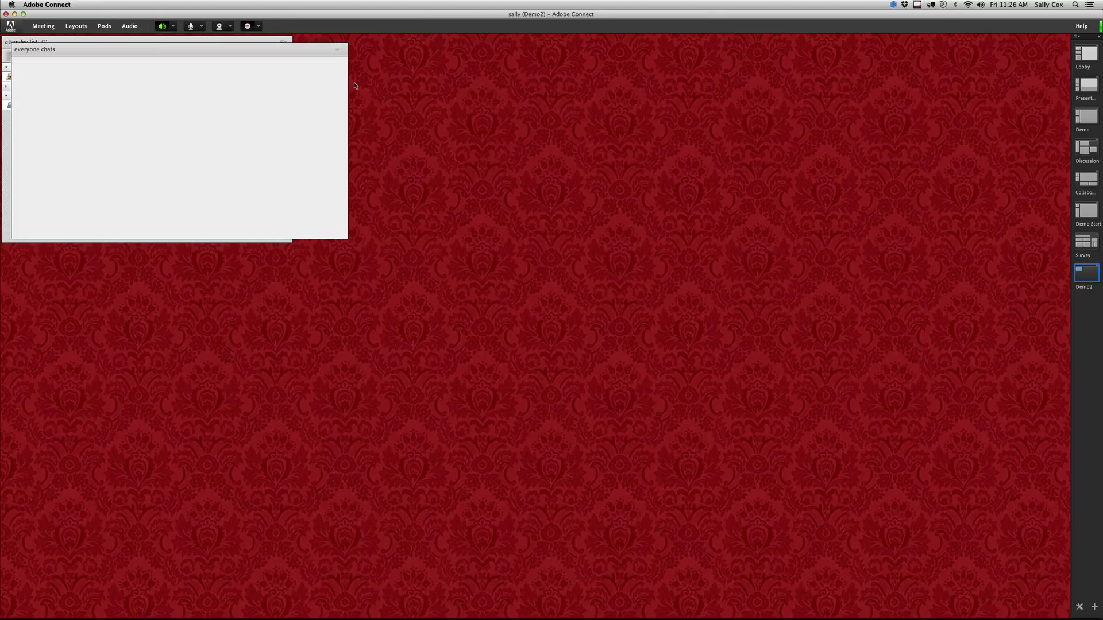
left_click_drag(297, 53, 241, 255)
left_click_drag(339, 315, 292, 315)
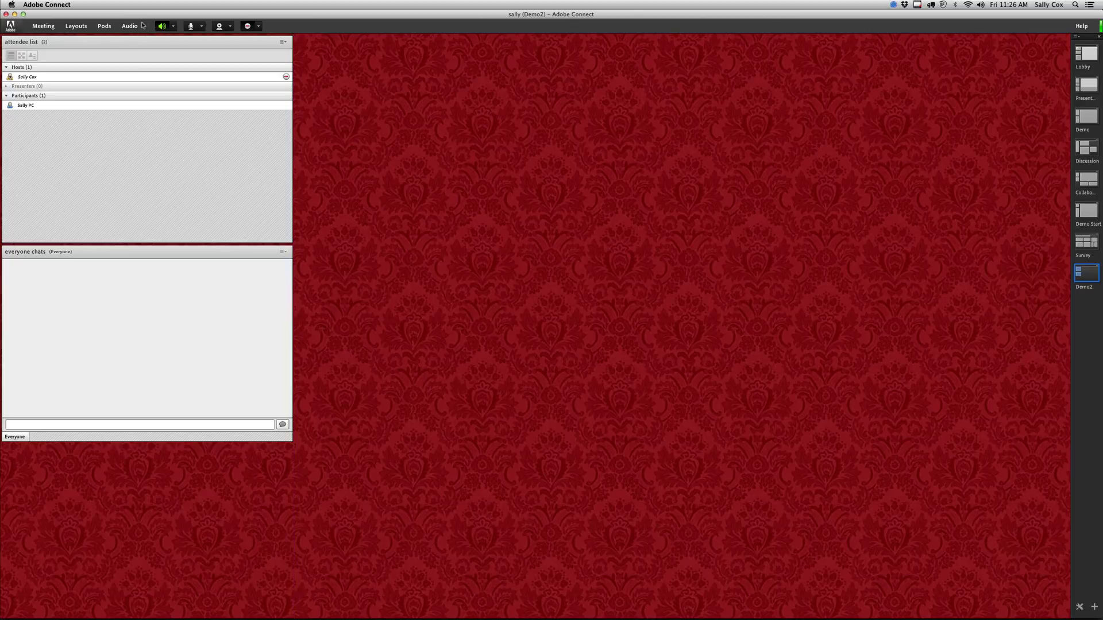
Step: Add a new empty share pod to the Demo2 layout
left_click(105, 25)
mouse_move(111, 40)
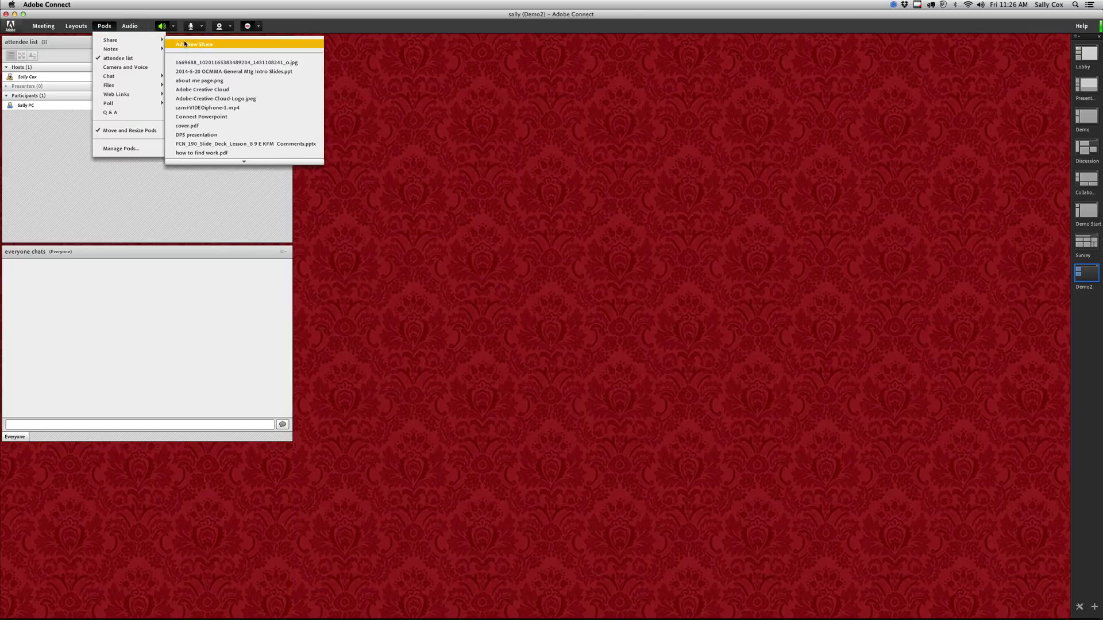
left_click(184, 41)
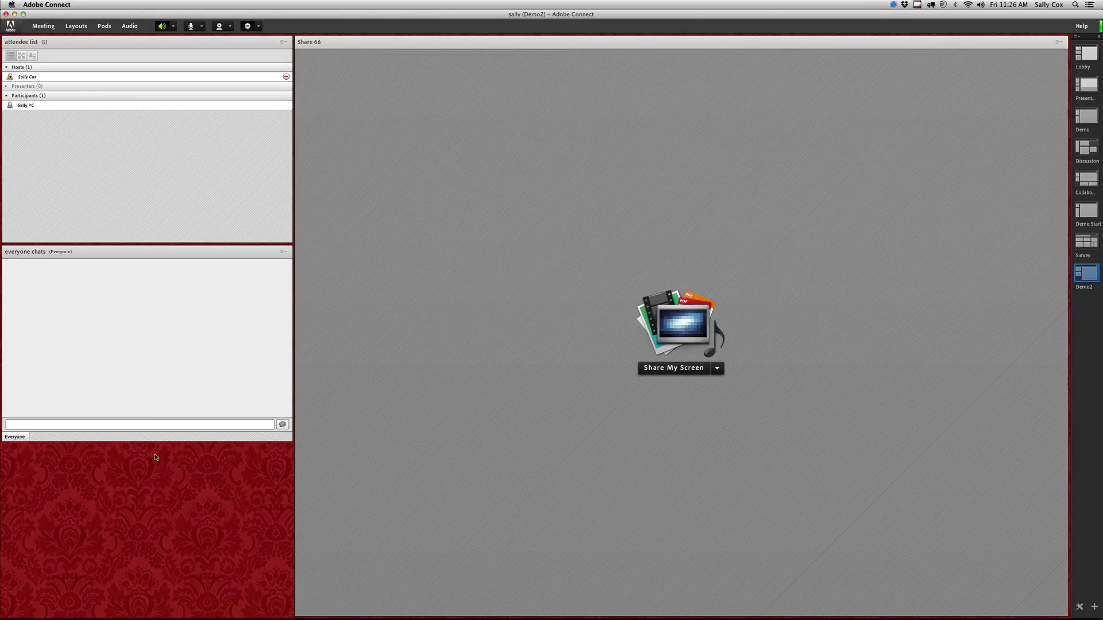
Step: Extend the everyone chats pod down to the bottom of the stage, then open the Meeting menu
left_click_drag(156, 442, 158, 616)
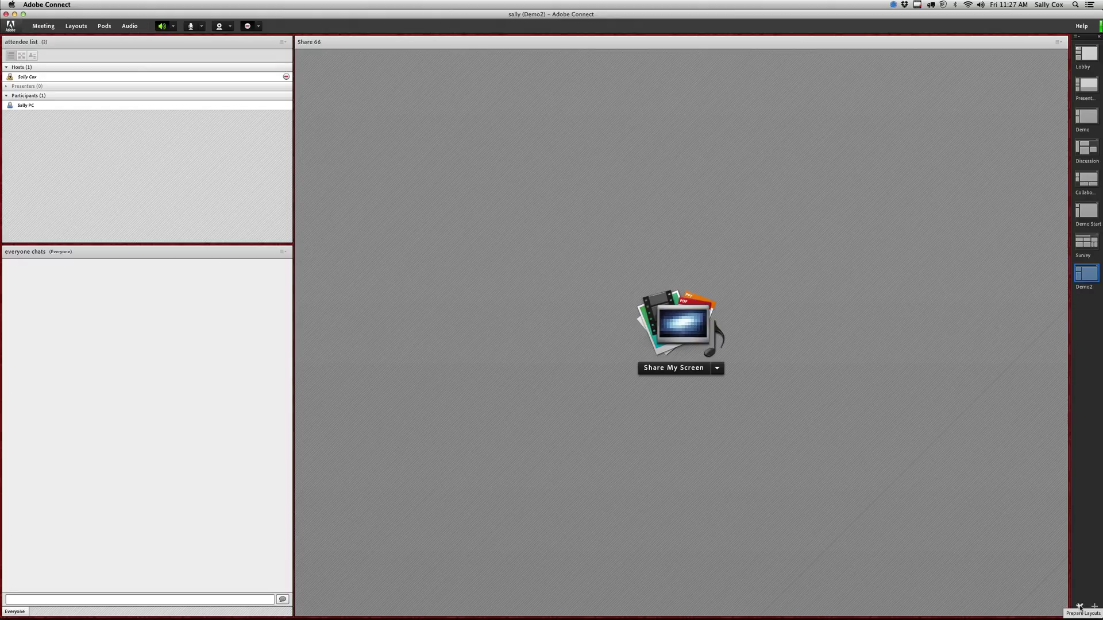
left_click(44, 26)
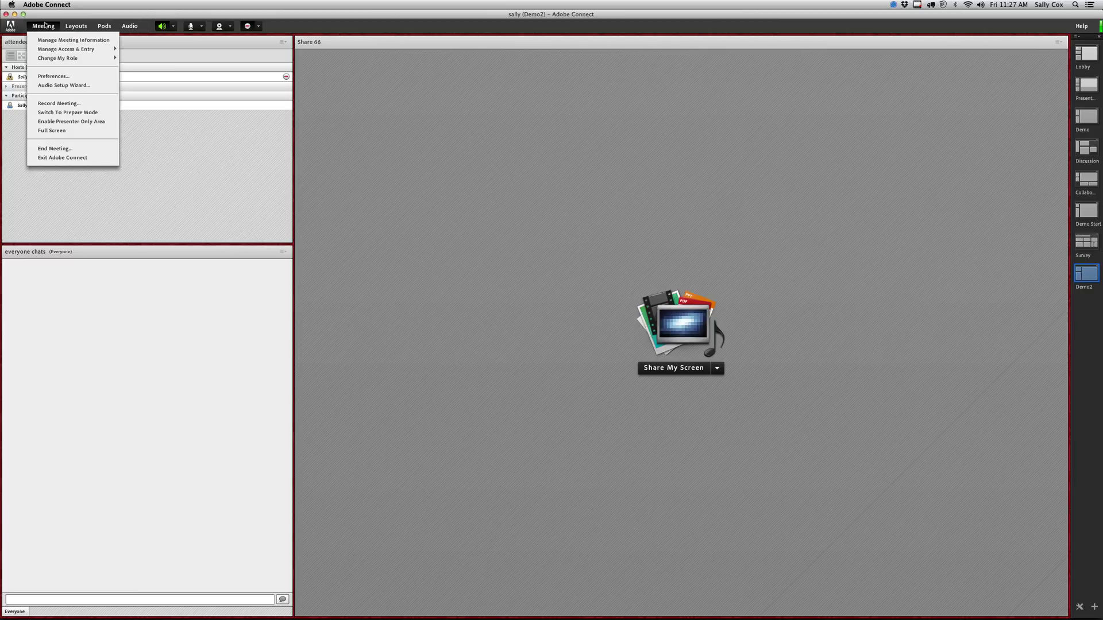
left_click(88, 112)
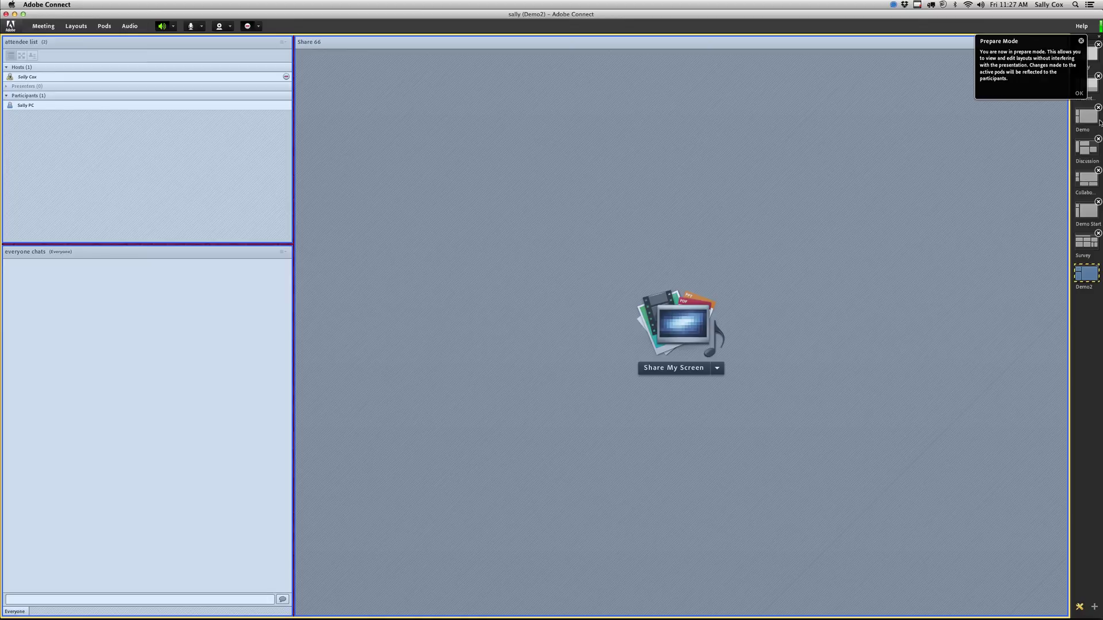
left_click(1087, 85)
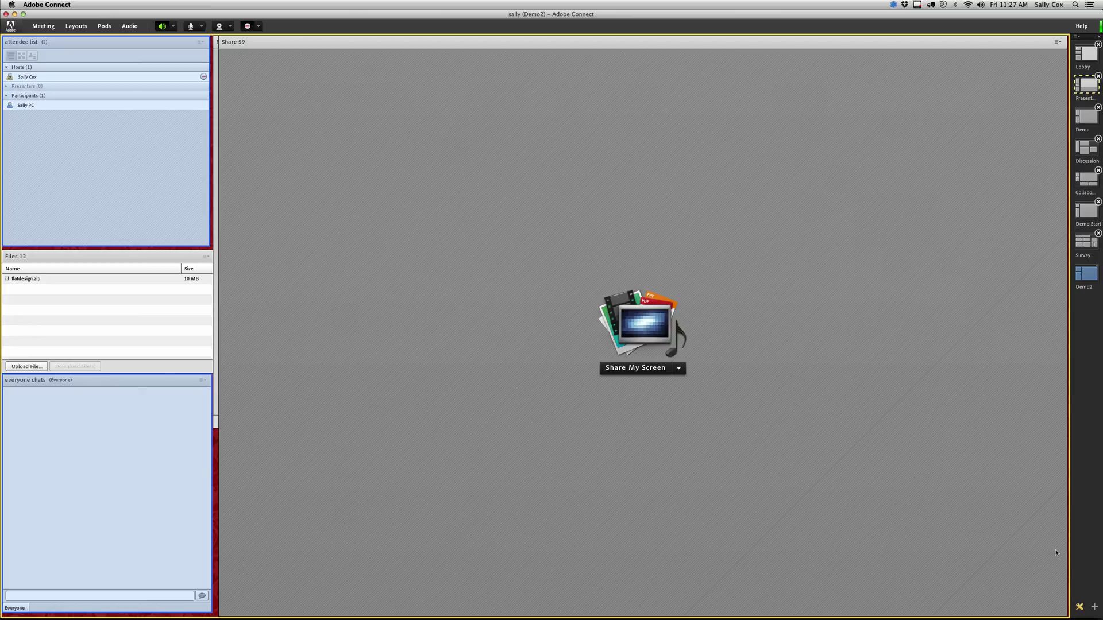
left_click(1080, 608)
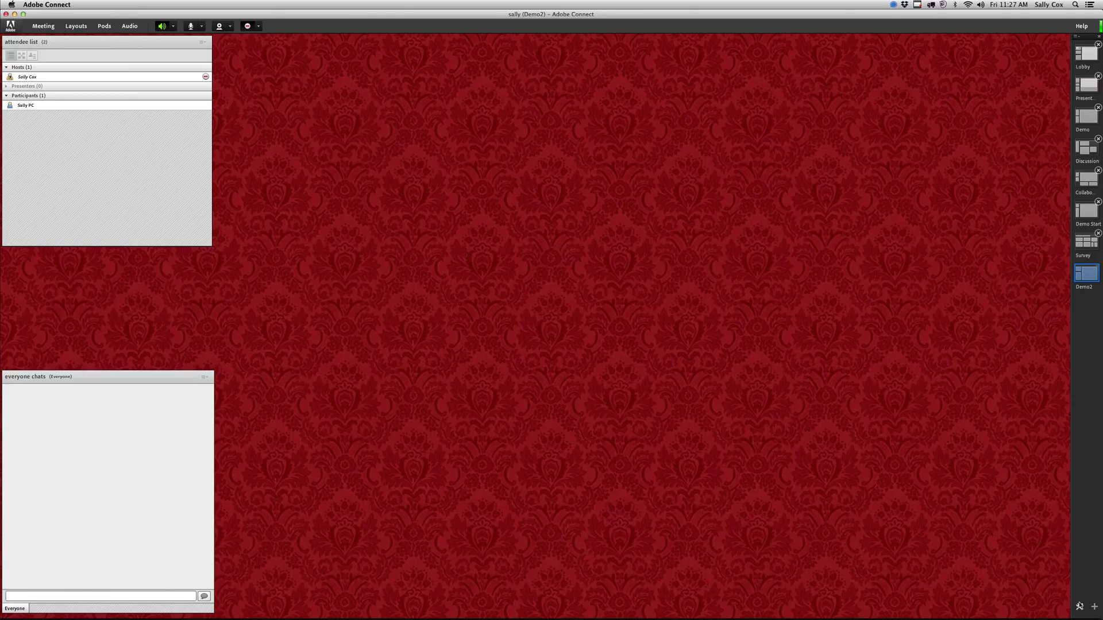